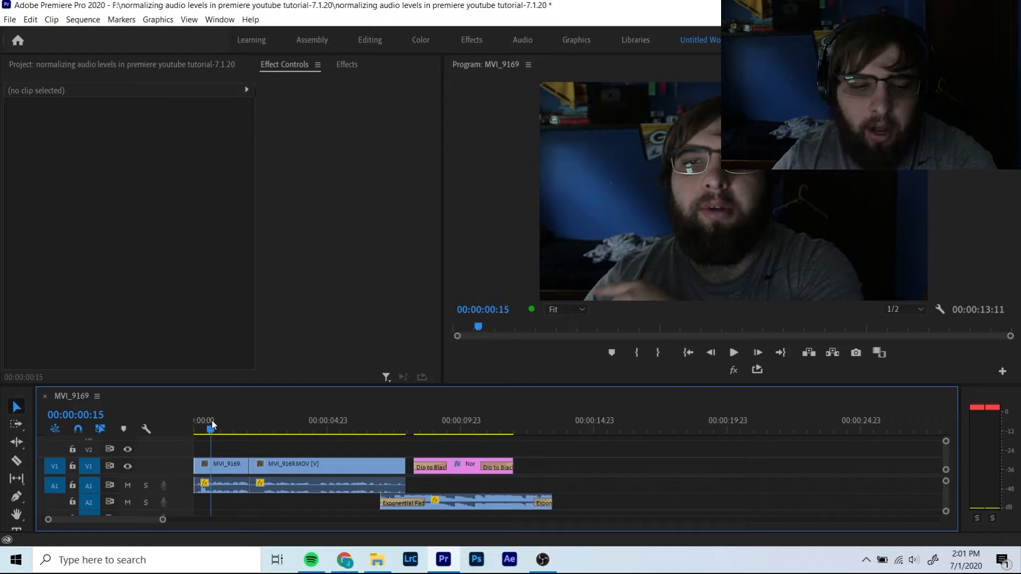
# Step: Play the start and the music section of the sequence to check their levels on the audio meters
pyautogui.press('Home')
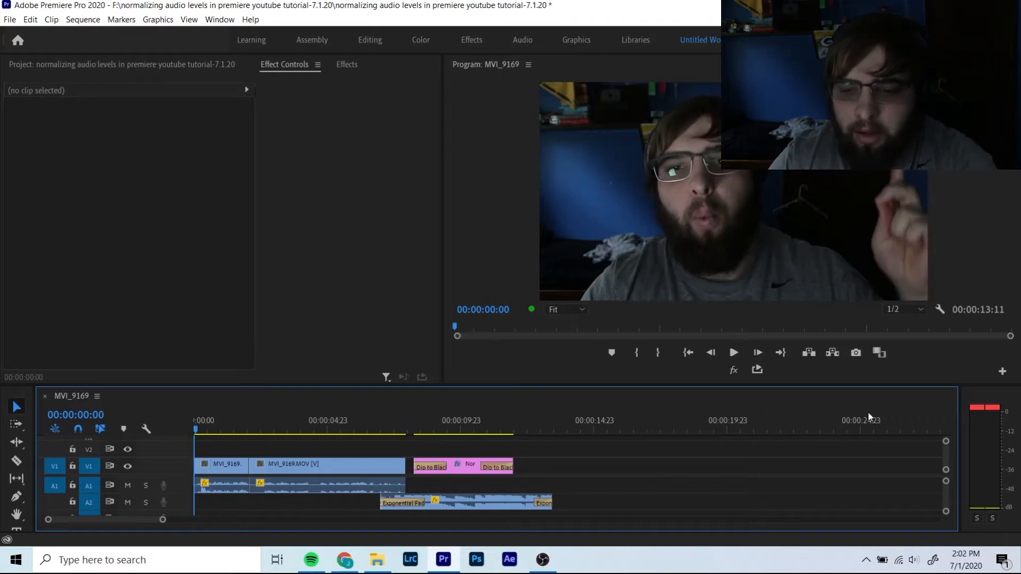
pyautogui.click(965, 439)
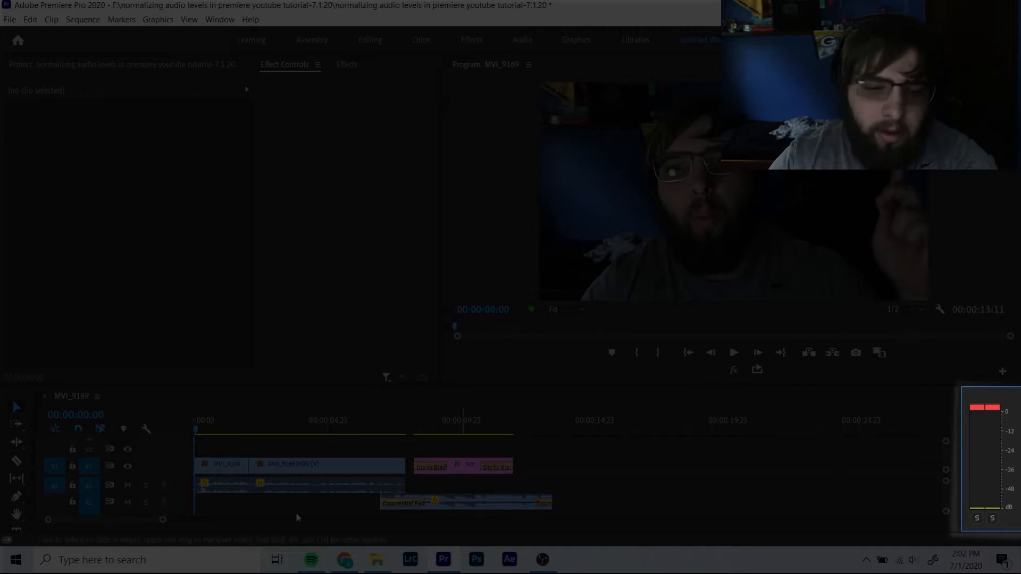
pyautogui.click(217, 421)
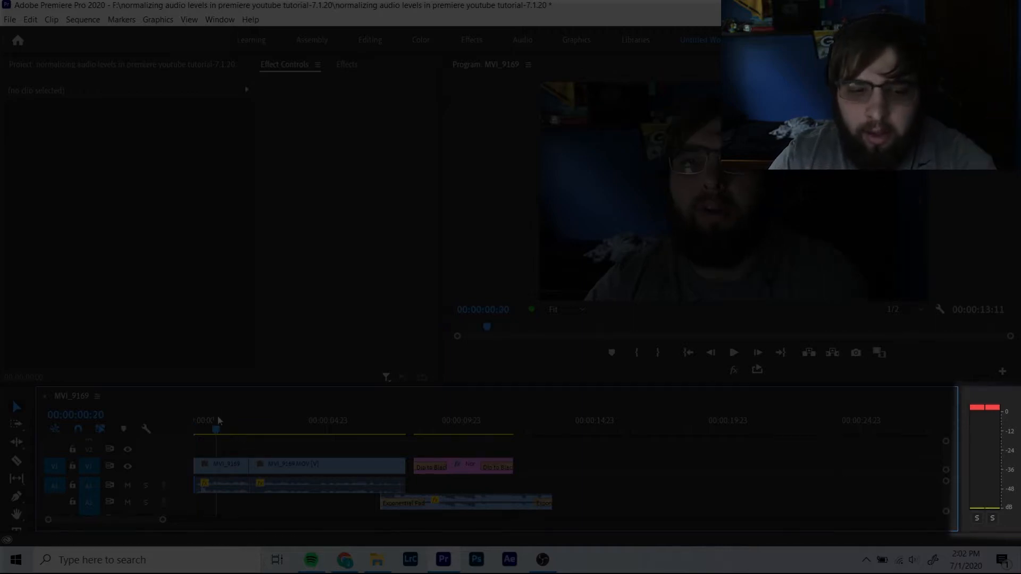
pyautogui.press('space')
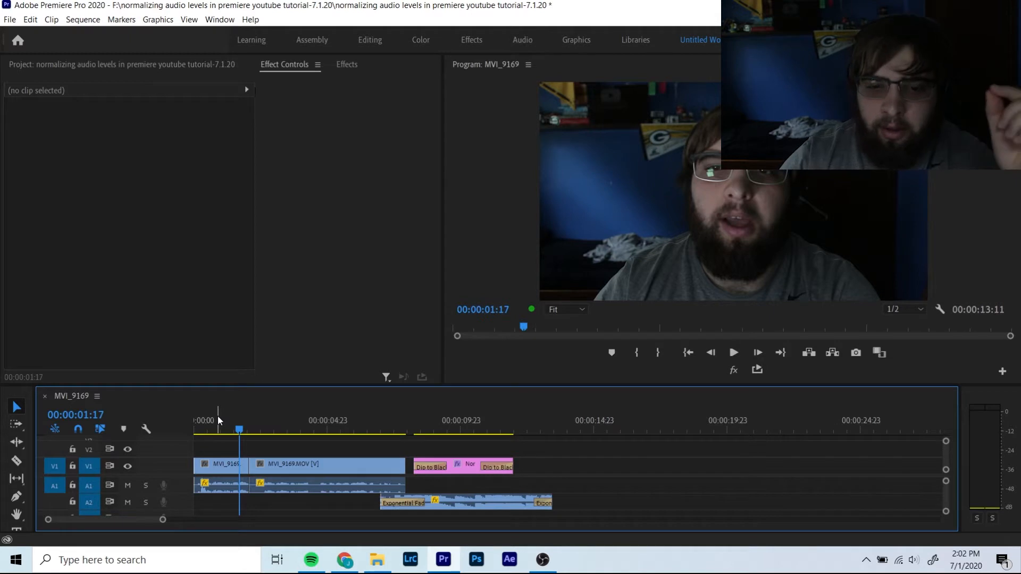
pyautogui.press('space')
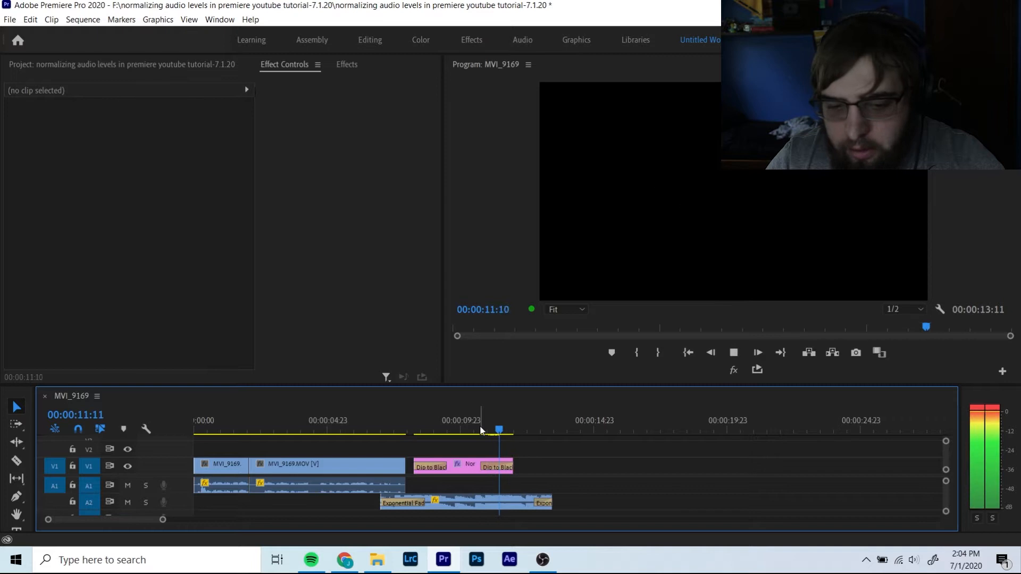
pyautogui.press('space')
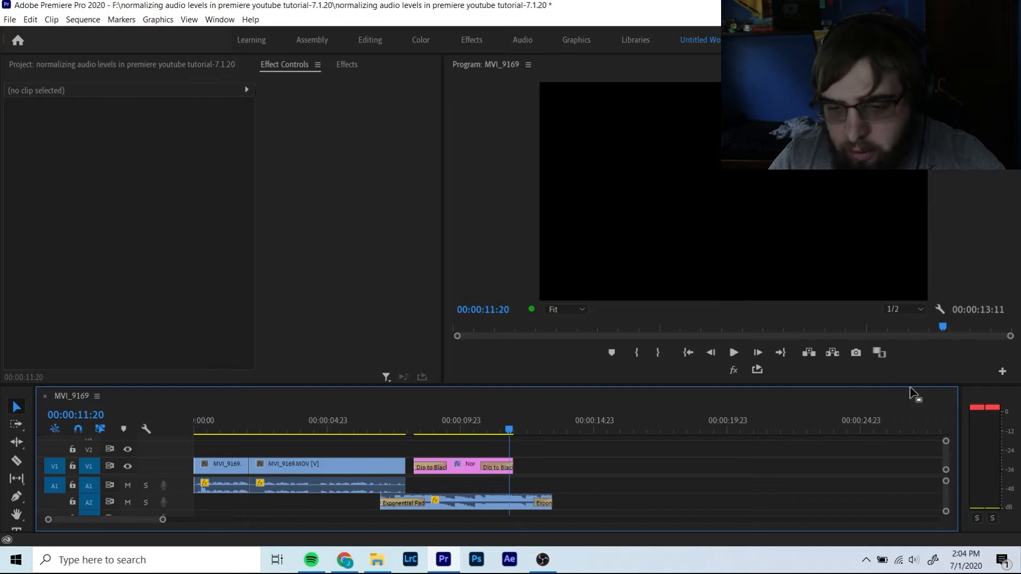
pyautogui.click(963, 418)
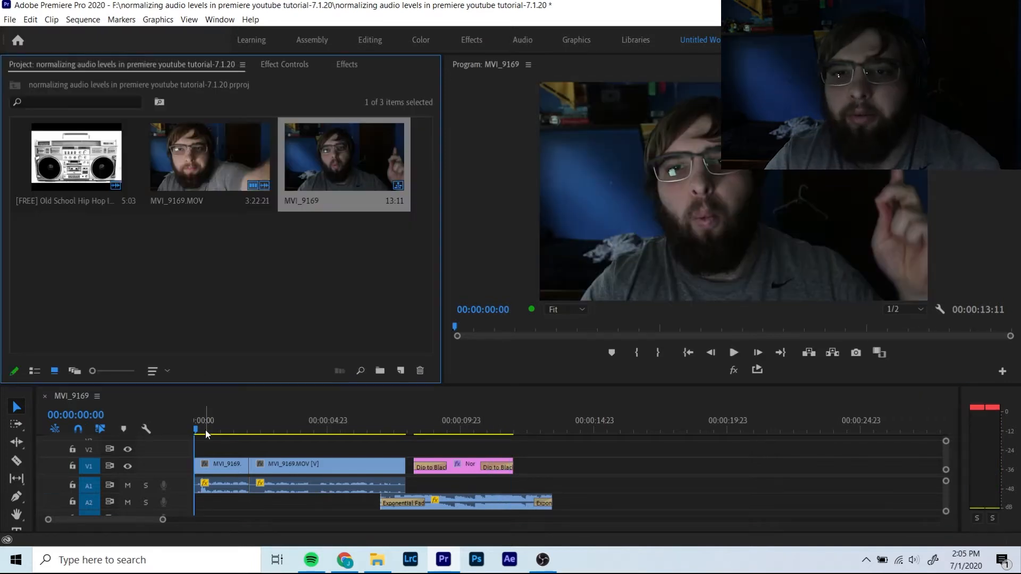
# Step: Find the Dynamics audio effect and apply it to the first MVI_9169 clip's audio
pyautogui.click(349, 65)
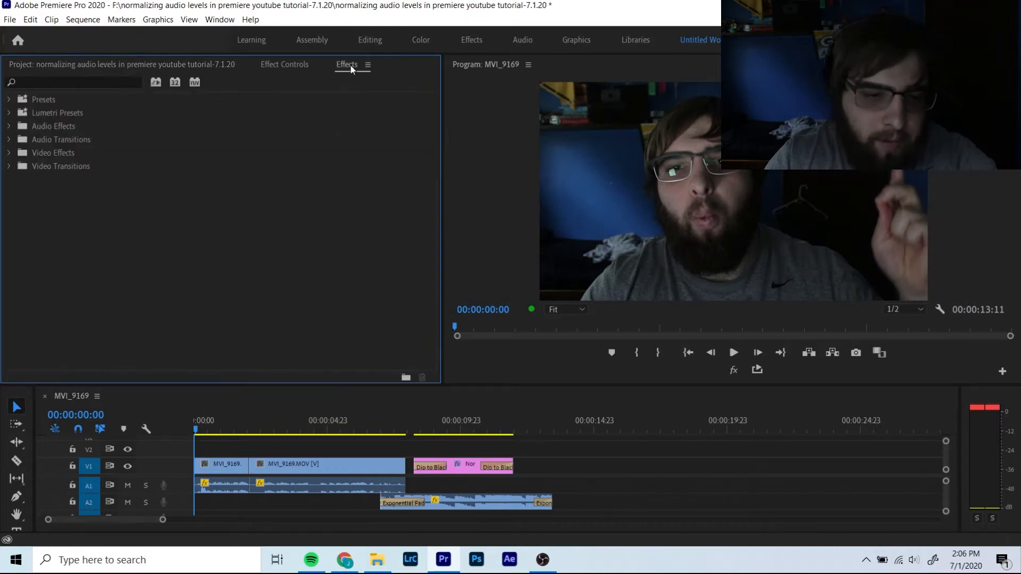
pyautogui.press('d')
pyautogui.click(75, 80)
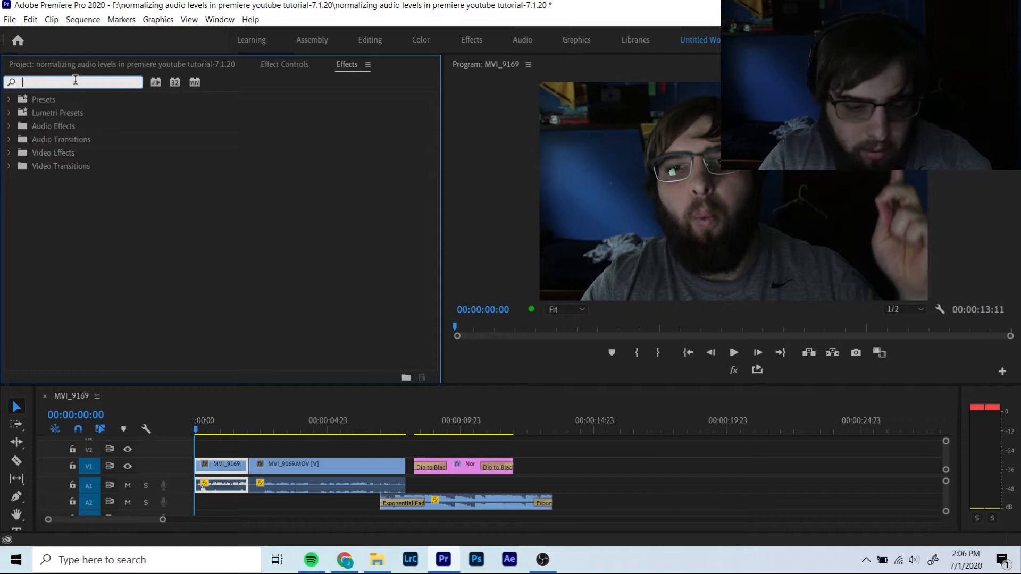
pyautogui.write('dyna')
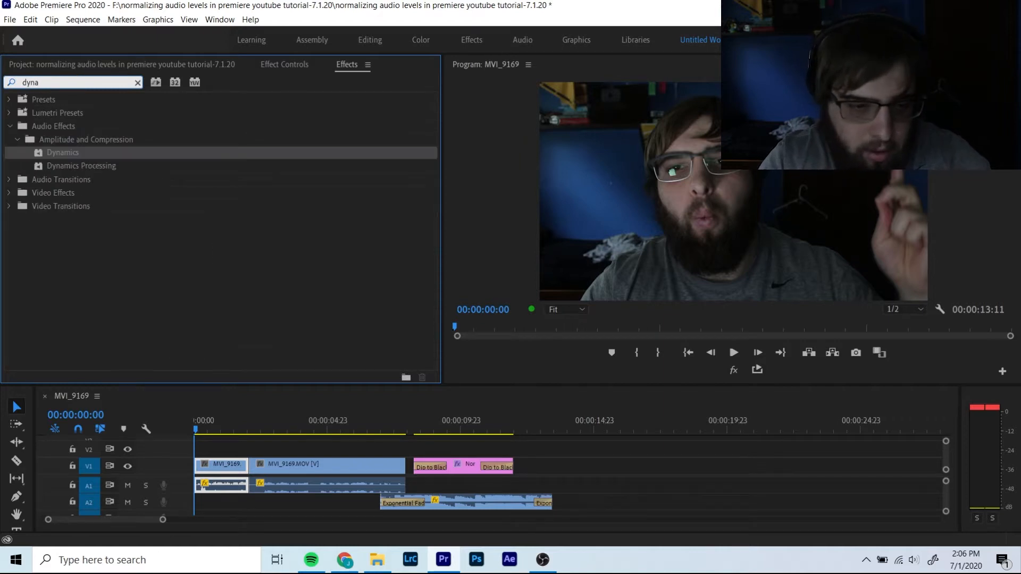
pyautogui.moveTo(63, 152); pyautogui.dragTo(221, 483)
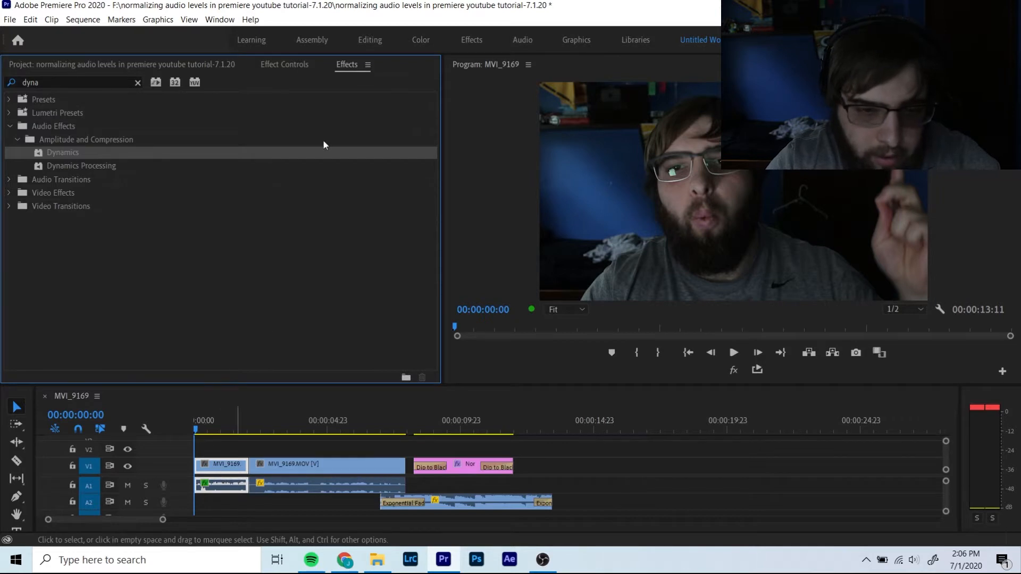
# Step: Enable the Limiter with a -6 dB threshold in the first clip's Dynamics setup and play the sequence to check it
pyautogui.click(299, 64)
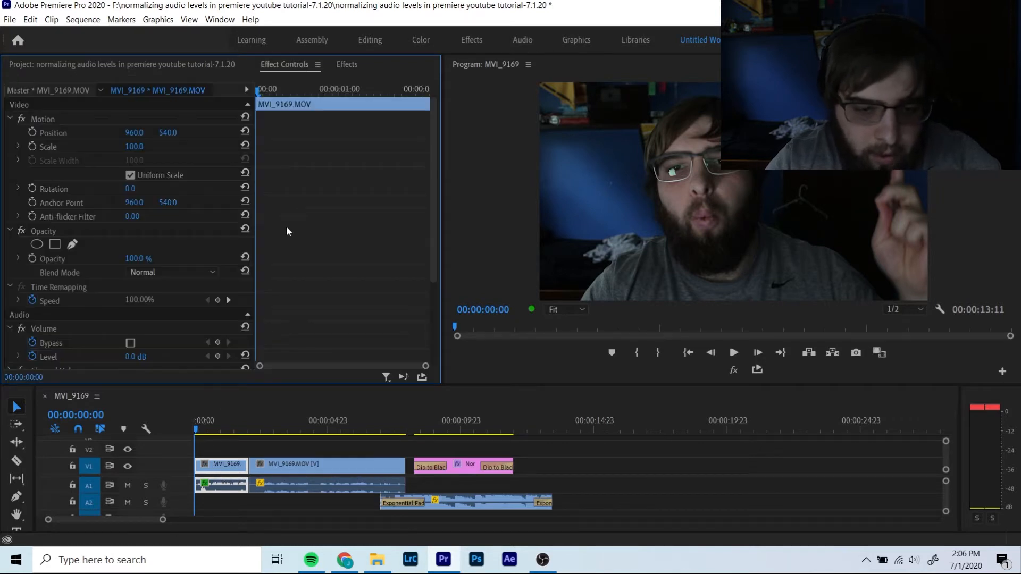
pyautogui.click(230, 475)
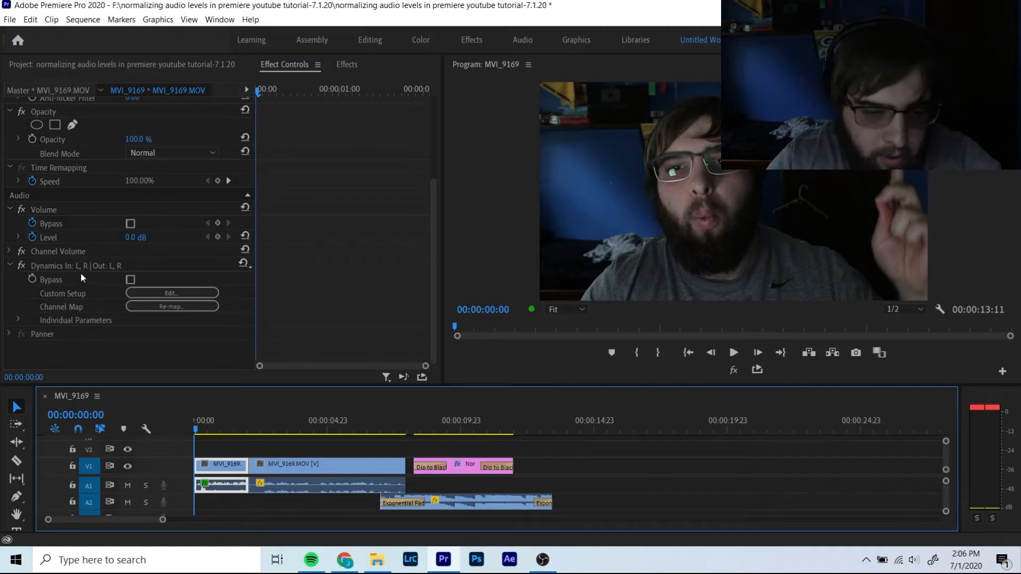
pyautogui.click(180, 292)
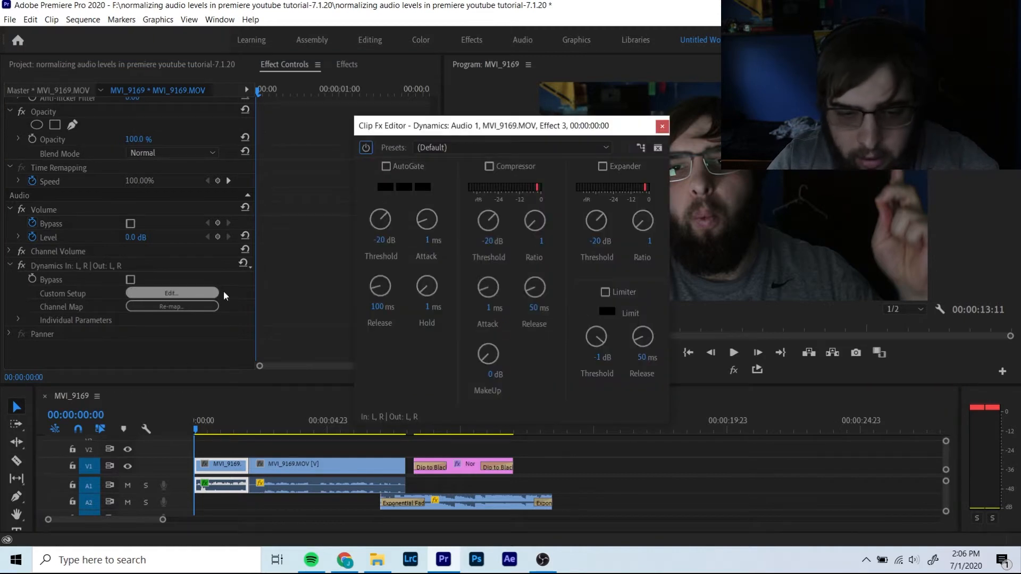
pyautogui.click(599, 358)
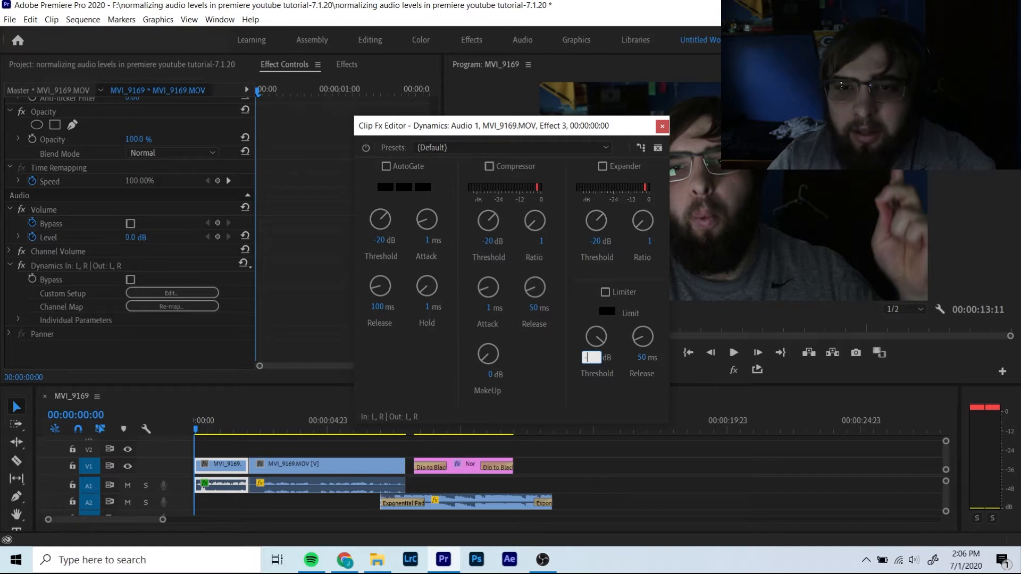
pyautogui.write('6')
pyautogui.click(605, 290)
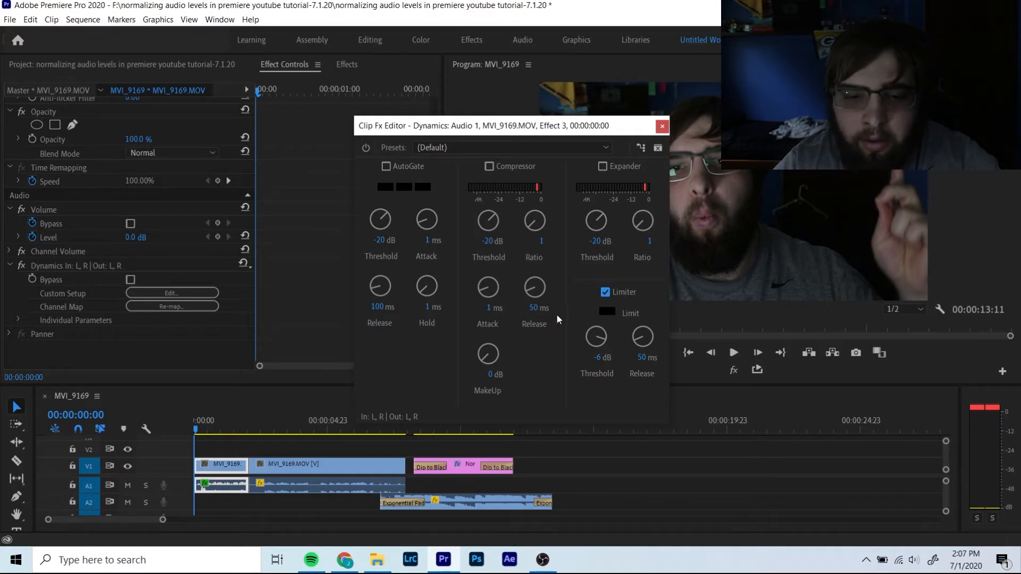
pyautogui.press('space')
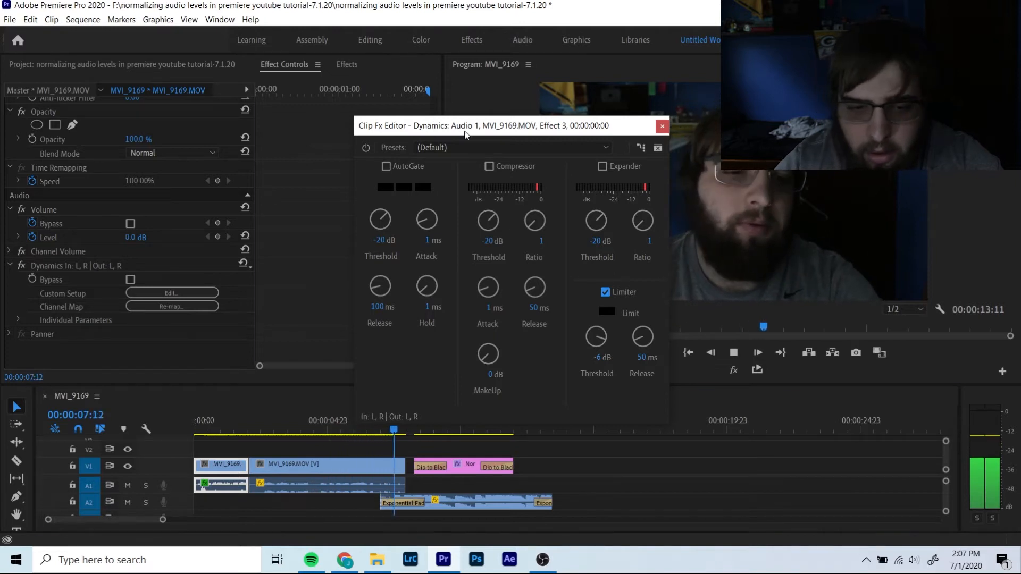
pyautogui.press('space')
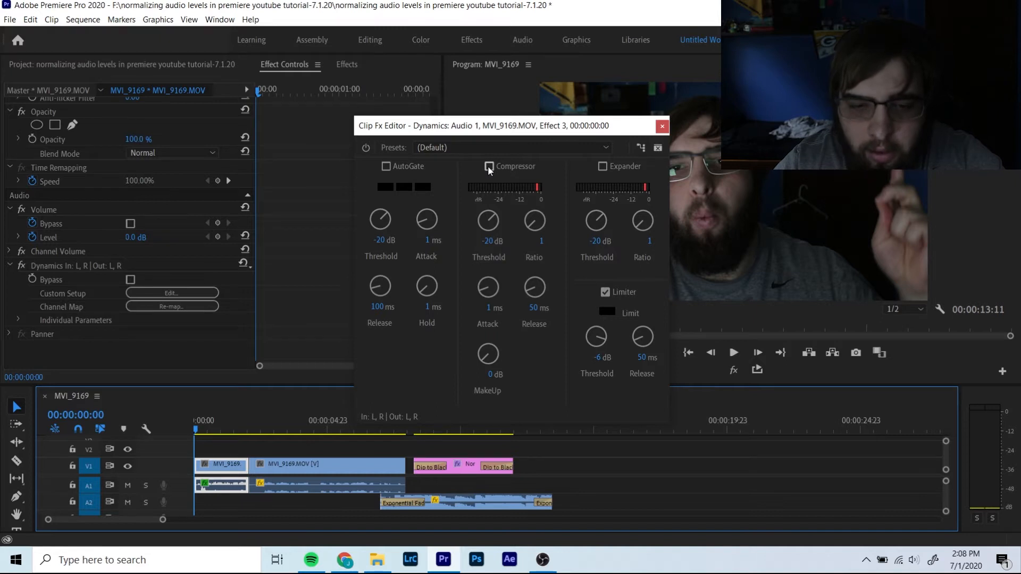
# Step: Enable the Compressor with a -22.3 dB threshold, set its MakeUp to about 5.1 dB and audition the first clip
pyautogui.click(489, 167)
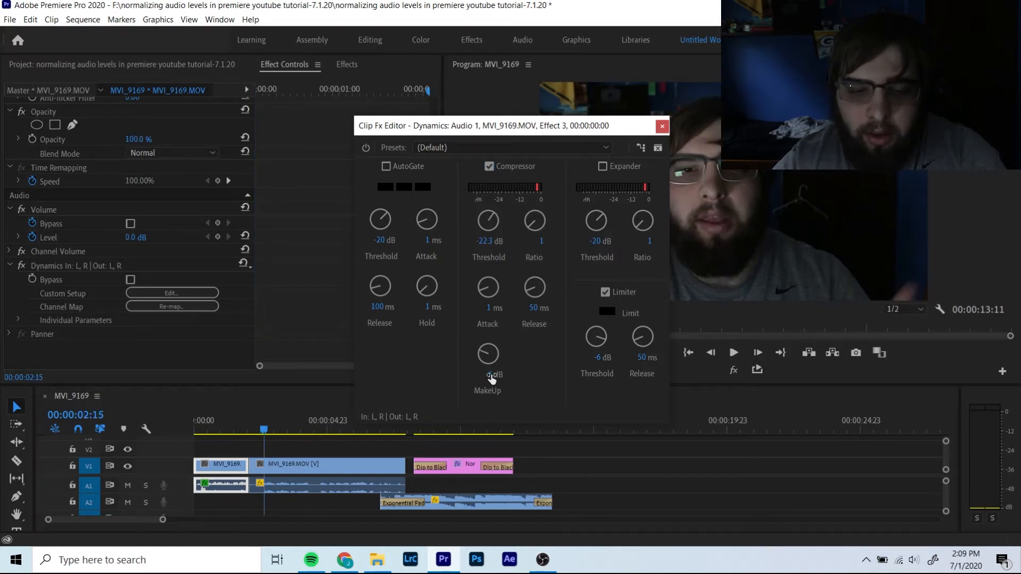
pyautogui.moveTo(487, 375); pyautogui.dragTo(489, 380)
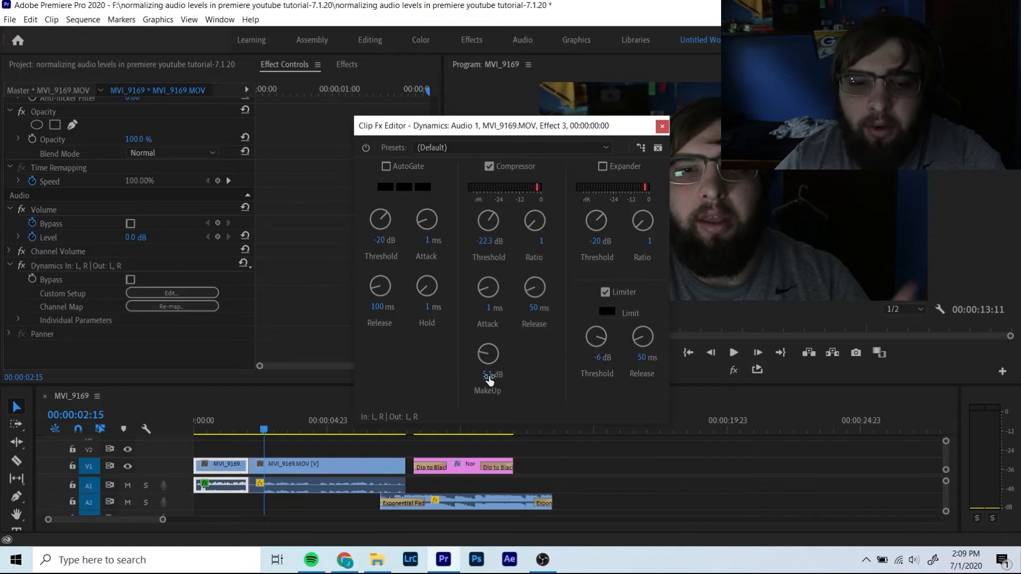
pyautogui.press('Home')
pyautogui.press('space')
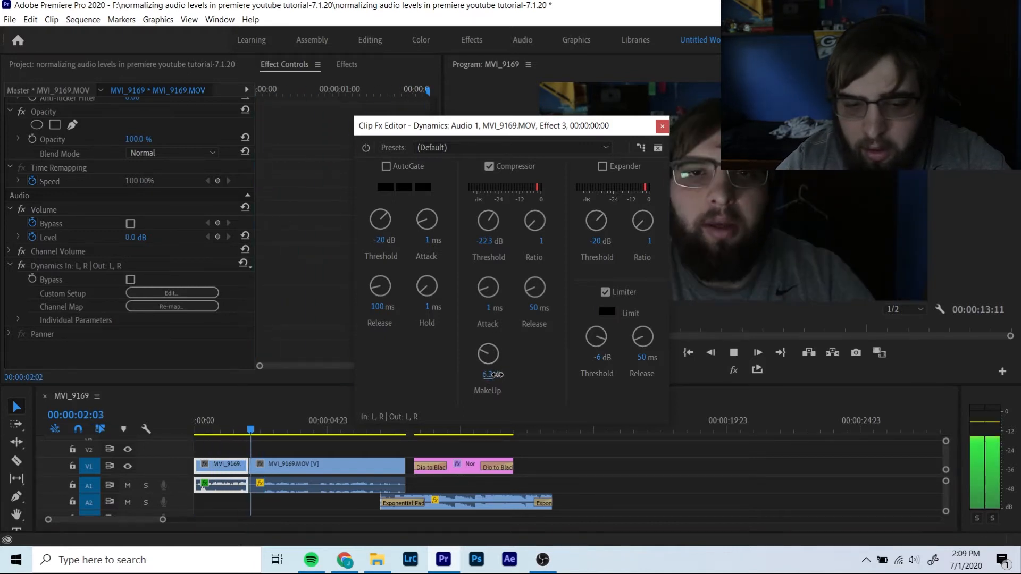
pyautogui.press('space')
# Step: Audition the first clip again and fine-tune the Compressor's MakeUp to 3.7 dB, closing the Dynamics editor
pyautogui.press('Home')
pyautogui.press('space')
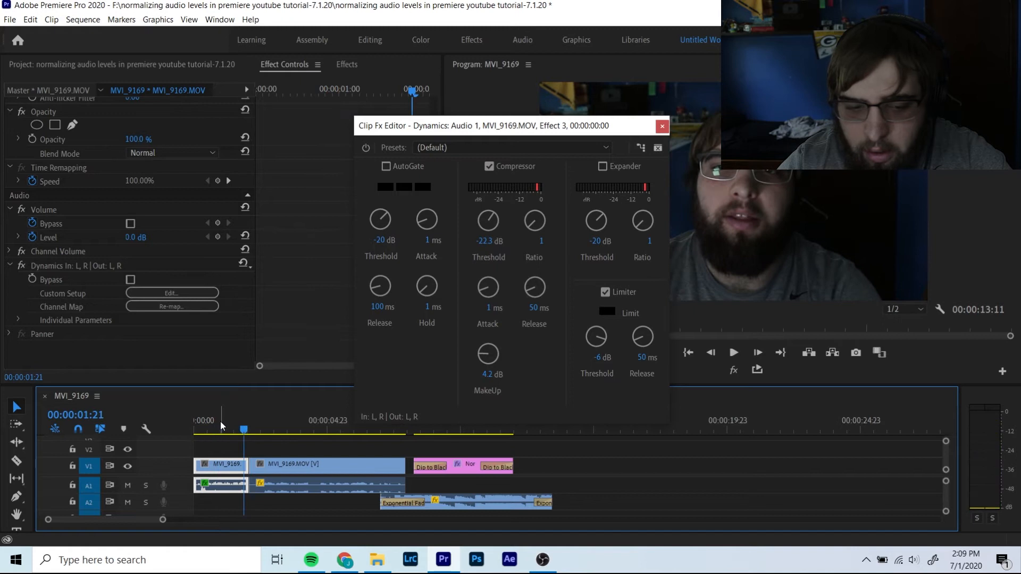
pyautogui.press('space')
pyautogui.press('Home')
pyautogui.press('space')
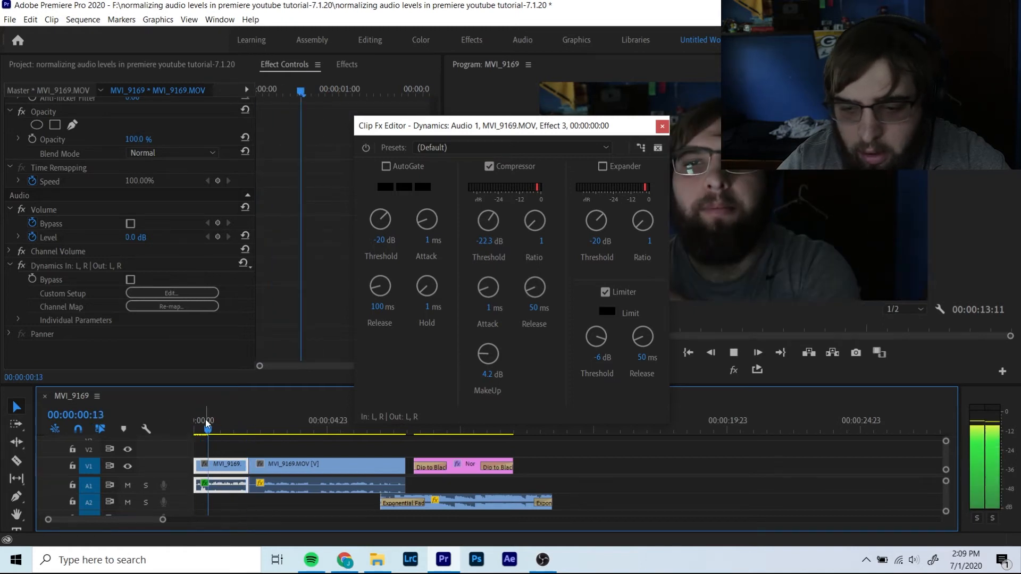
pyautogui.press('space')
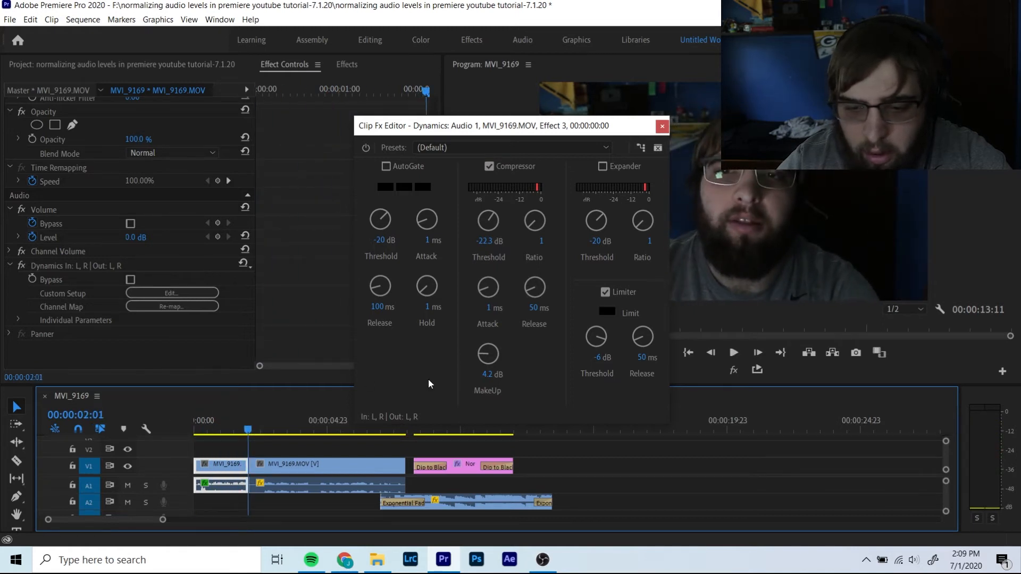
pyautogui.click(485, 373)
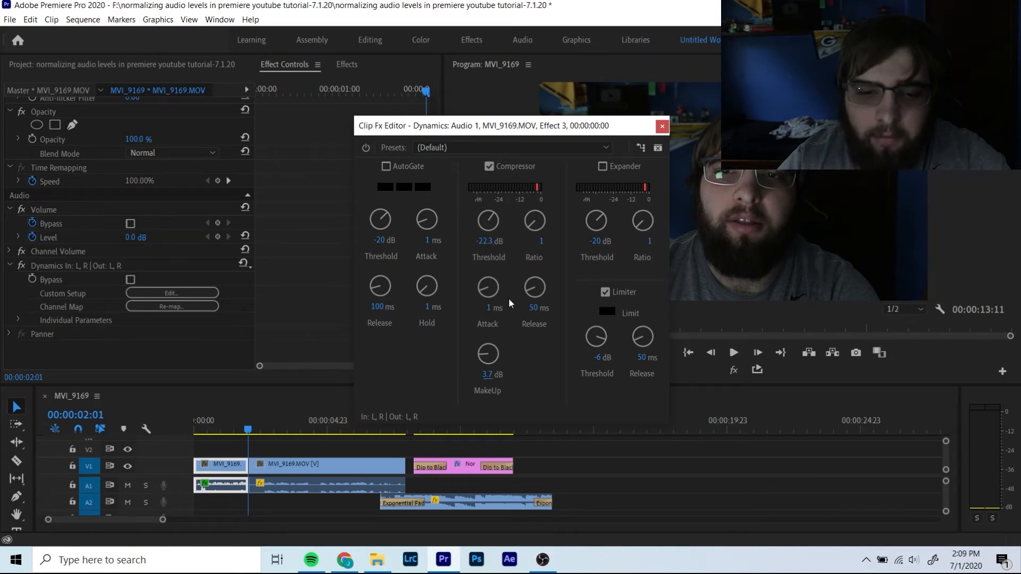
pyautogui.click(662, 127)
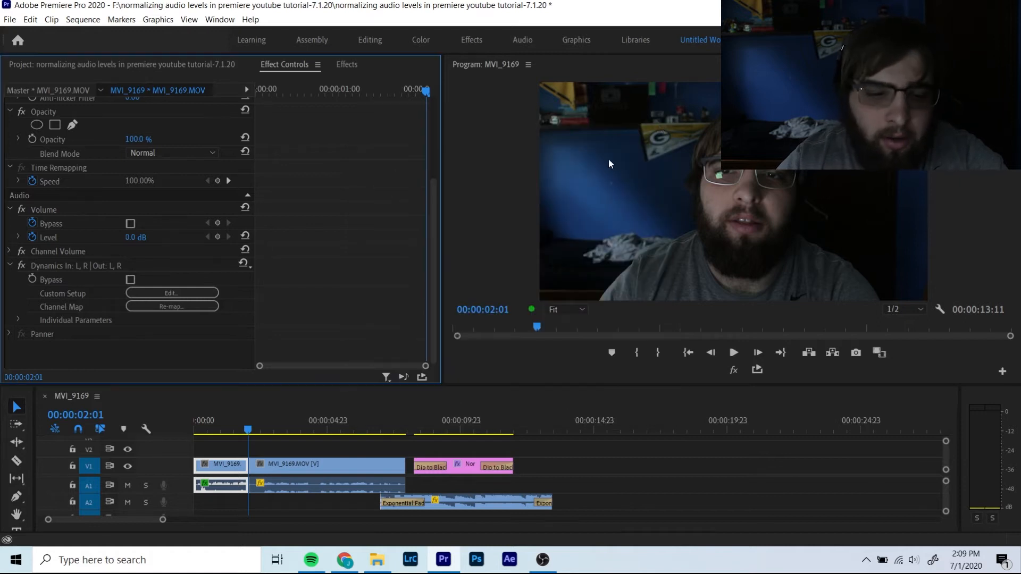
# Step: Copy the Dynamics effect from the first clip and paste it onto the second MVI_9169.MOV clip
pyautogui.click(196, 420)
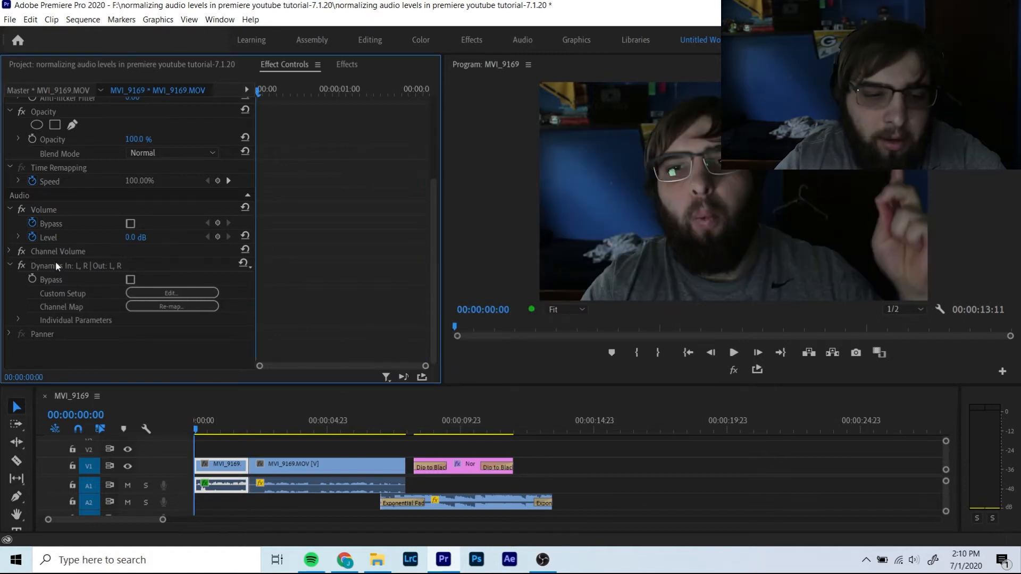
pyautogui.click(56, 264)
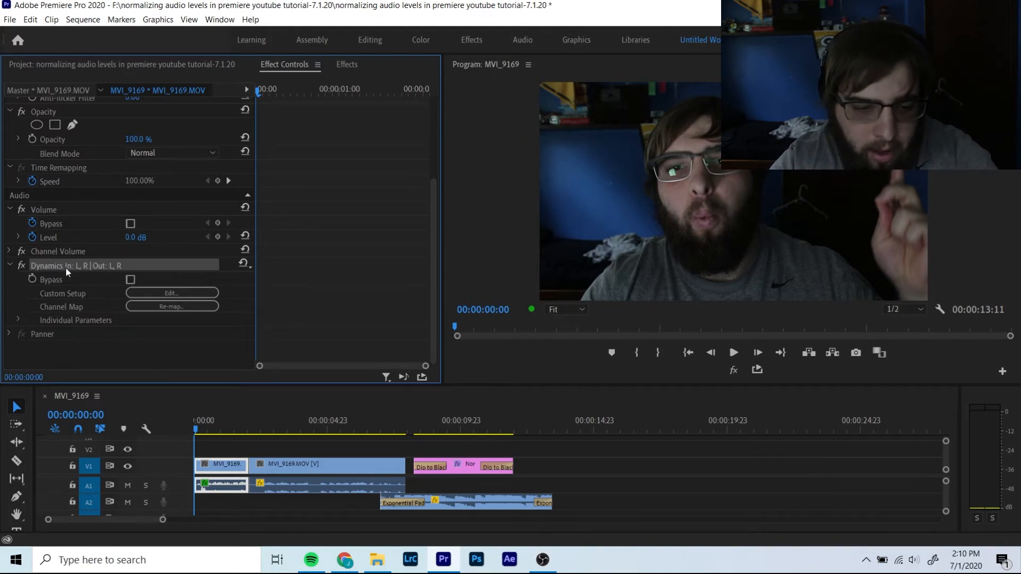
pyautogui.click(295, 466)
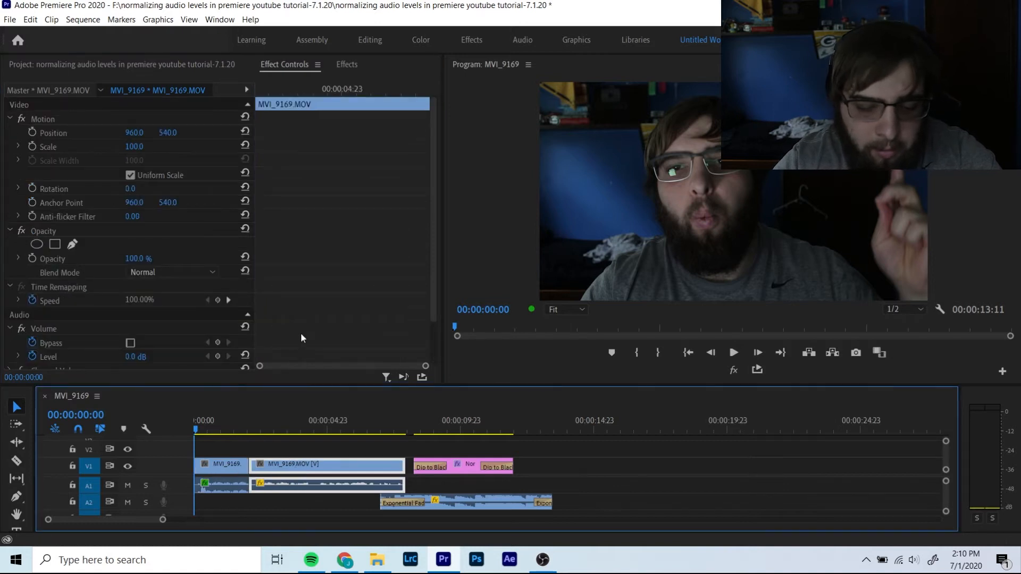
pyautogui.scroll(-3, 301, 338)
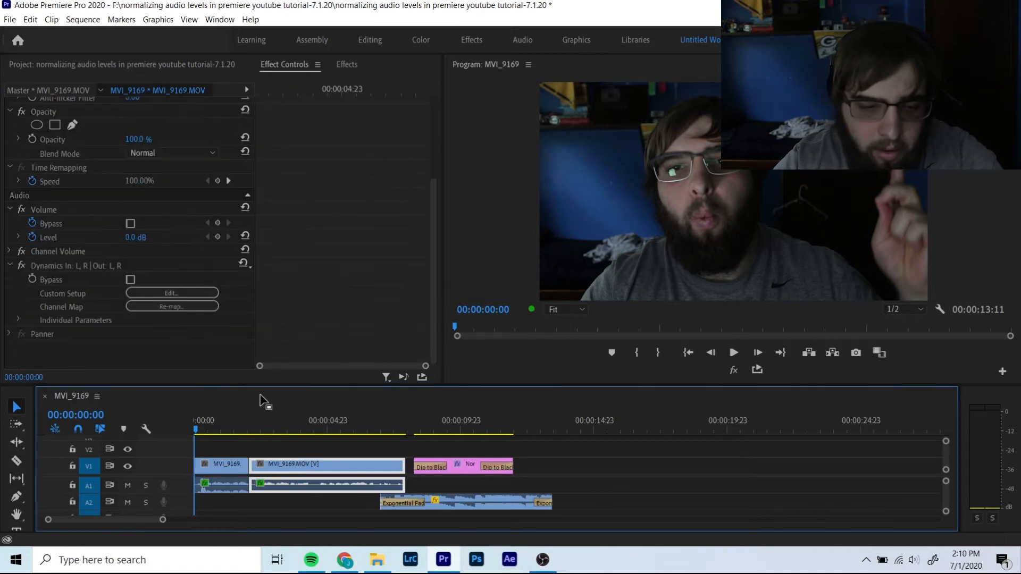
# Step: Audition the second clip, set its Compressor MakeUp to 6.4 dB, and replay it to check the level
pyautogui.click(254, 432)
pyautogui.press('space')
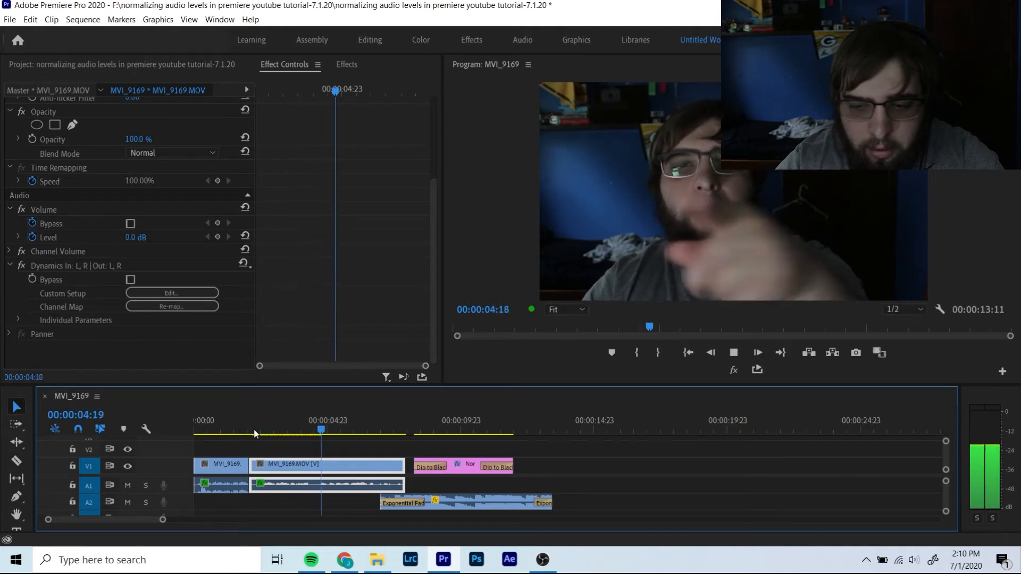
pyautogui.press('space')
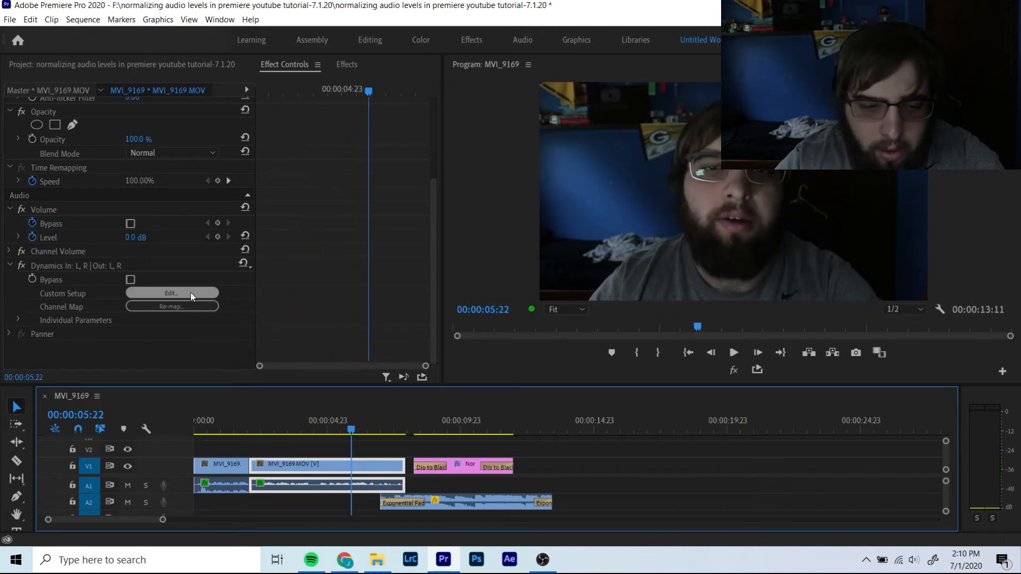
pyautogui.click(191, 292)
pyautogui.moveTo(488, 376); pyautogui.dragTo(509, 378)
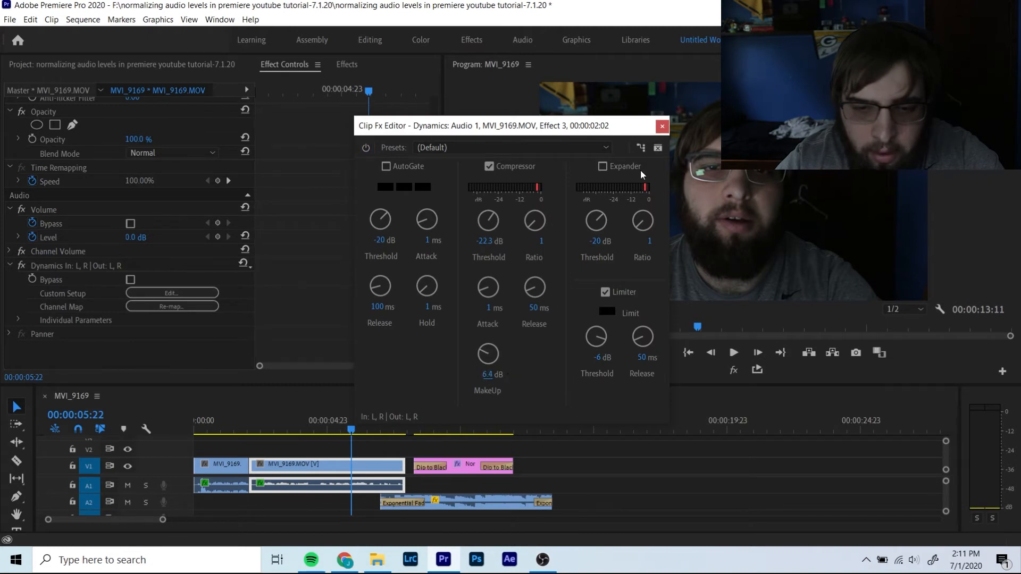
pyautogui.click(662, 126)
pyautogui.click(252, 413)
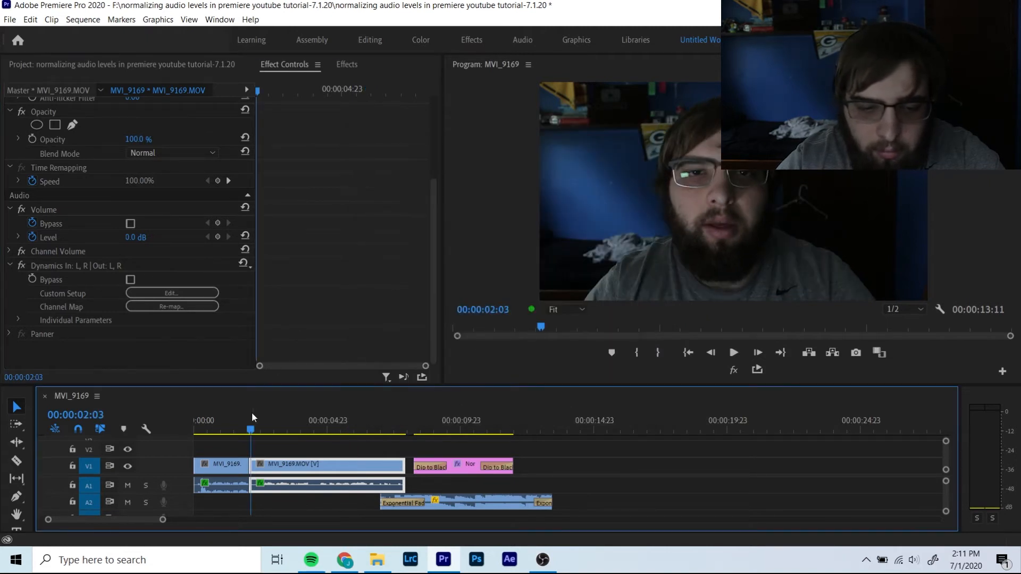
pyautogui.press('space')
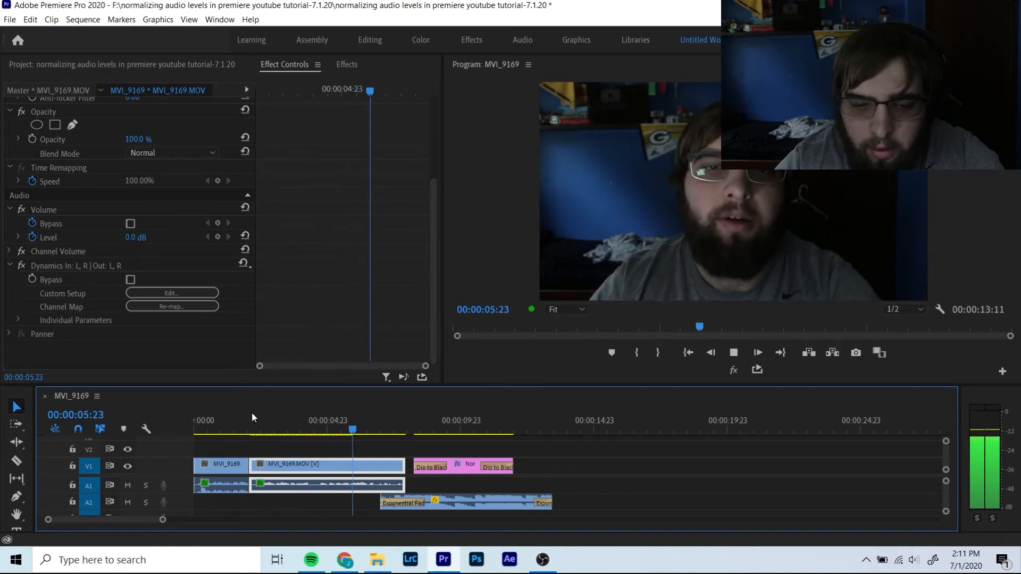
# Step: Finish auditioning the second clip and play part of the music clip on A2 to check its level
pyautogui.press('space')
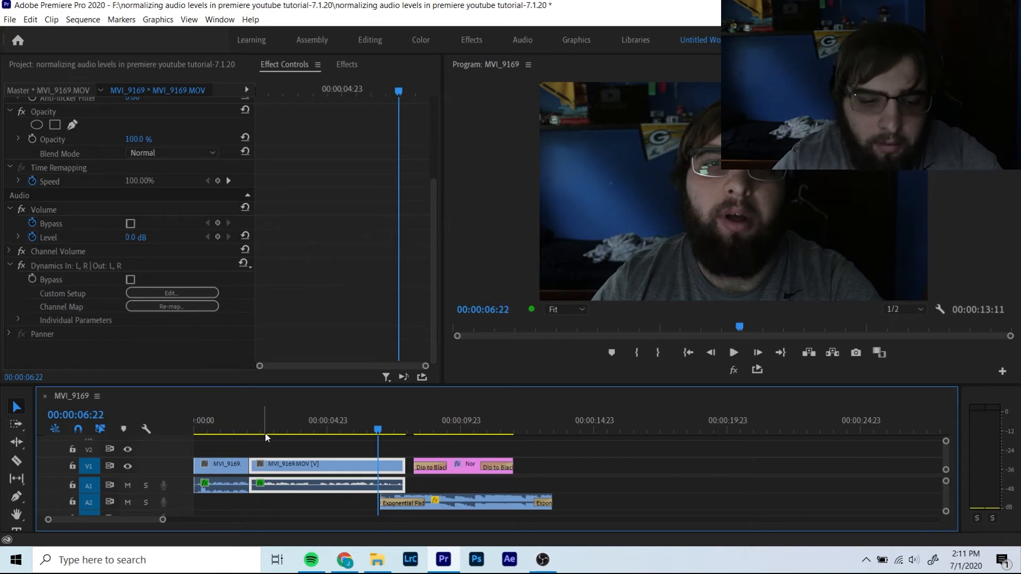
pyautogui.click(265, 431)
pyautogui.click(404, 416)
pyautogui.press('space')
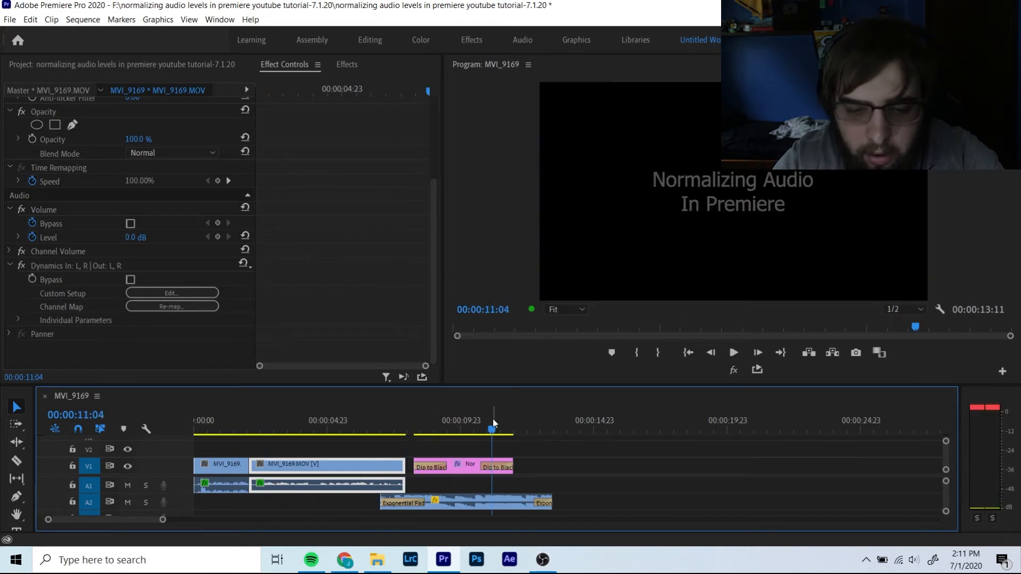
pyautogui.press('space')
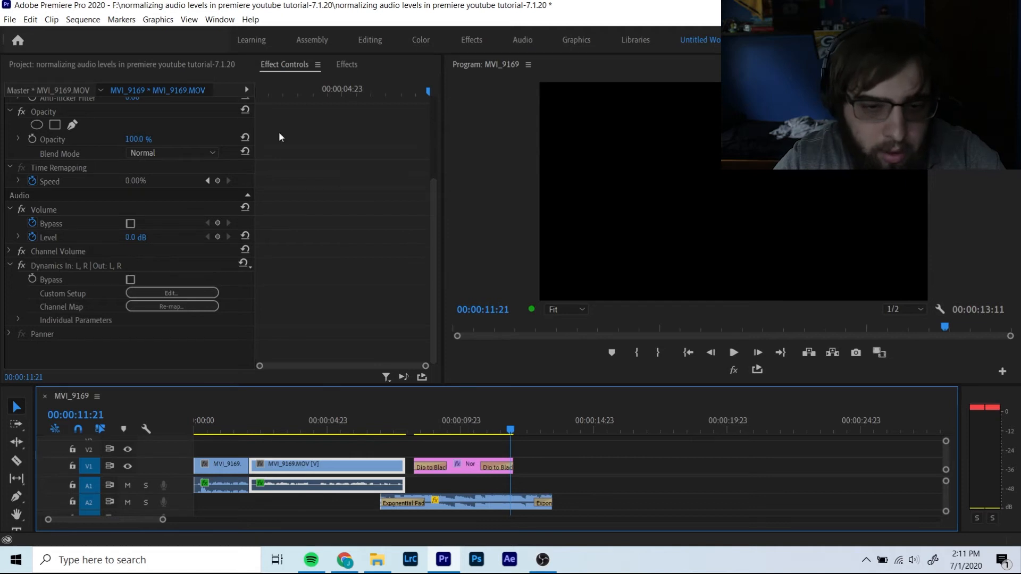
# Step: Apply the Dynamics effect to the hip hop instrumental music clip on A2 and show its effect settings
pyautogui.click(348, 64)
pyautogui.moveTo(72, 155); pyautogui.dragTo(500, 507)
pyautogui.click(276, 63)
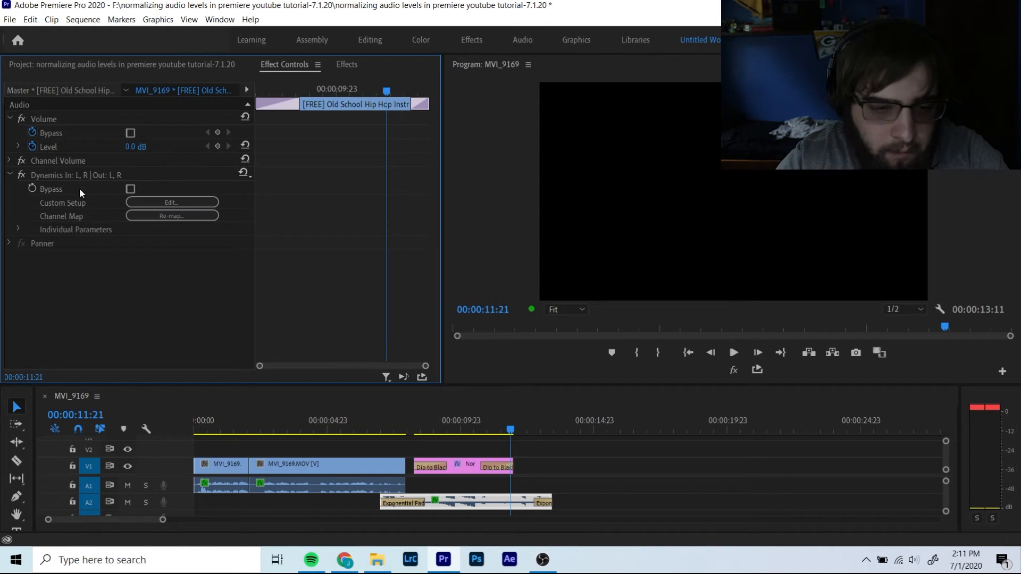
# Step: Enable the Limiter in the music clip's Dynamics effect with a -6 dB threshold and close the Dynamics editor
pyautogui.click(156, 202)
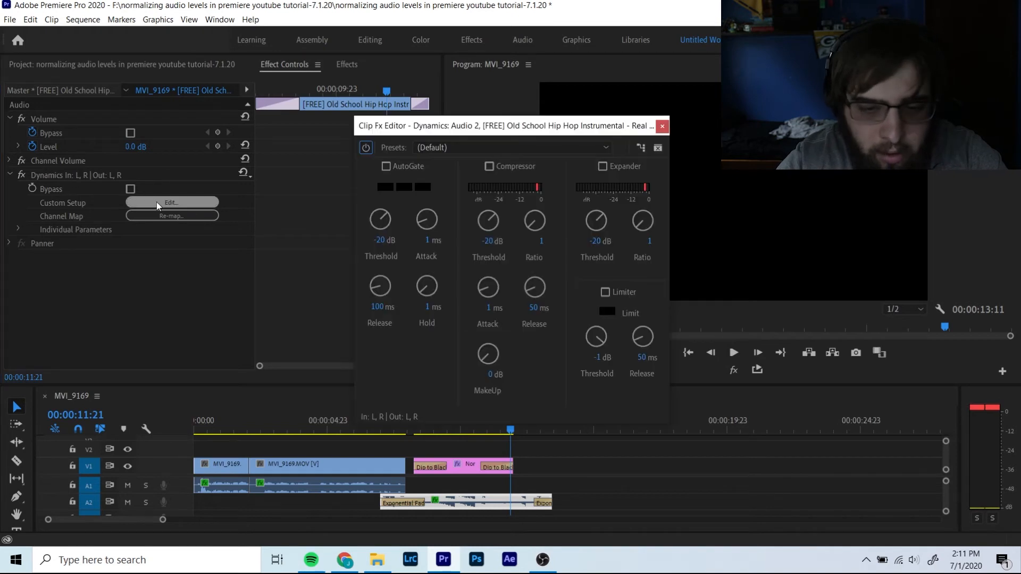
pyautogui.click(592, 357)
pyautogui.write('-6y')
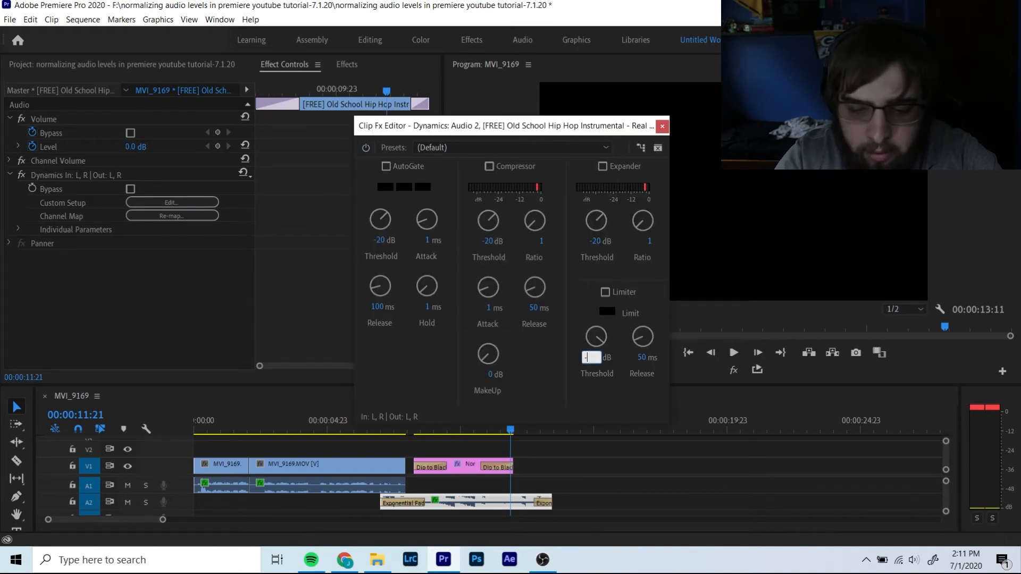
pyautogui.press('BackSpace')
pyautogui.press('BackSpace')
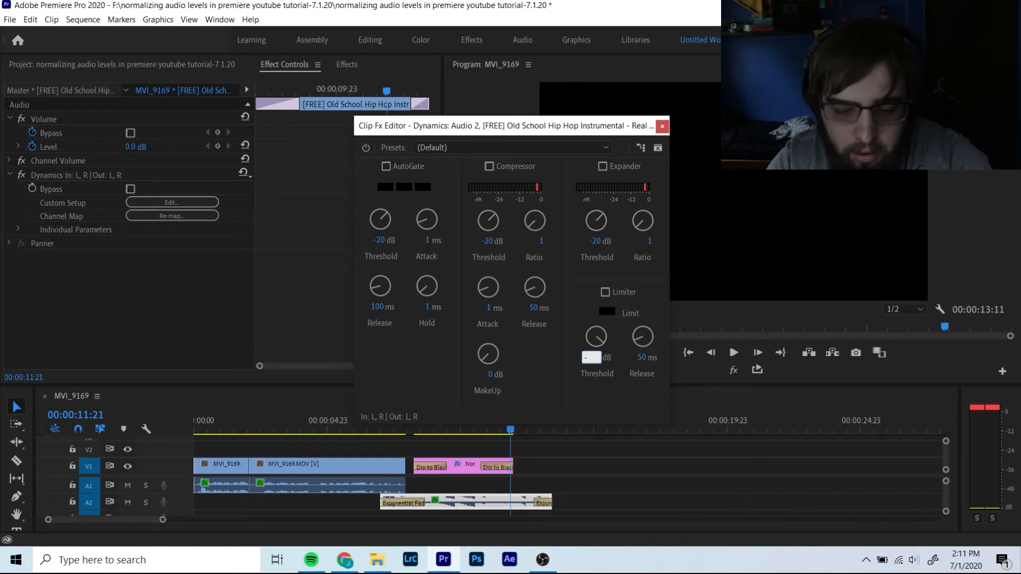
pyautogui.click(605, 292)
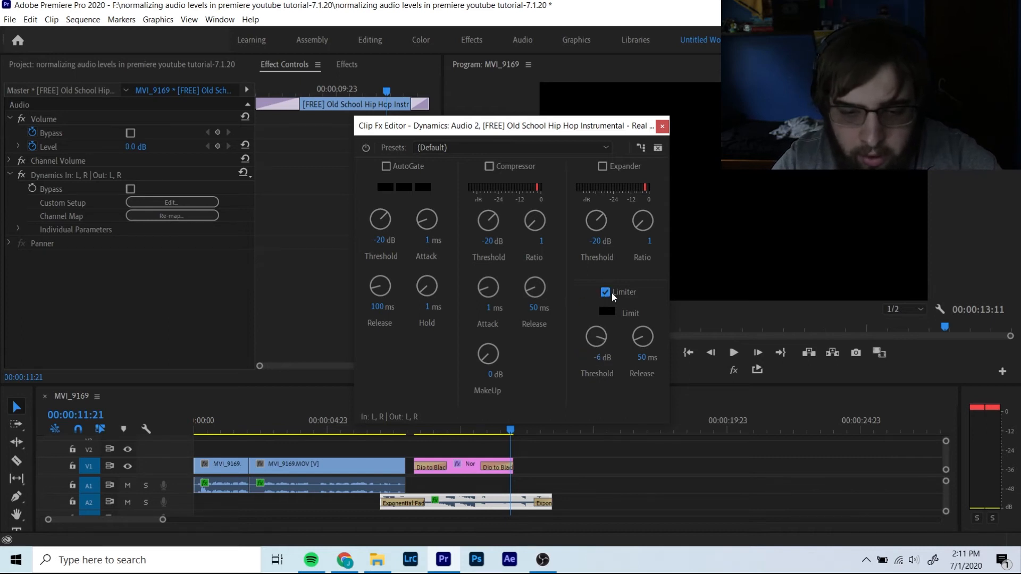
pyautogui.click(662, 126)
# Step: Audition the limited music clip and play the sequence from its start to check the overall audio levels
pyautogui.press('space')
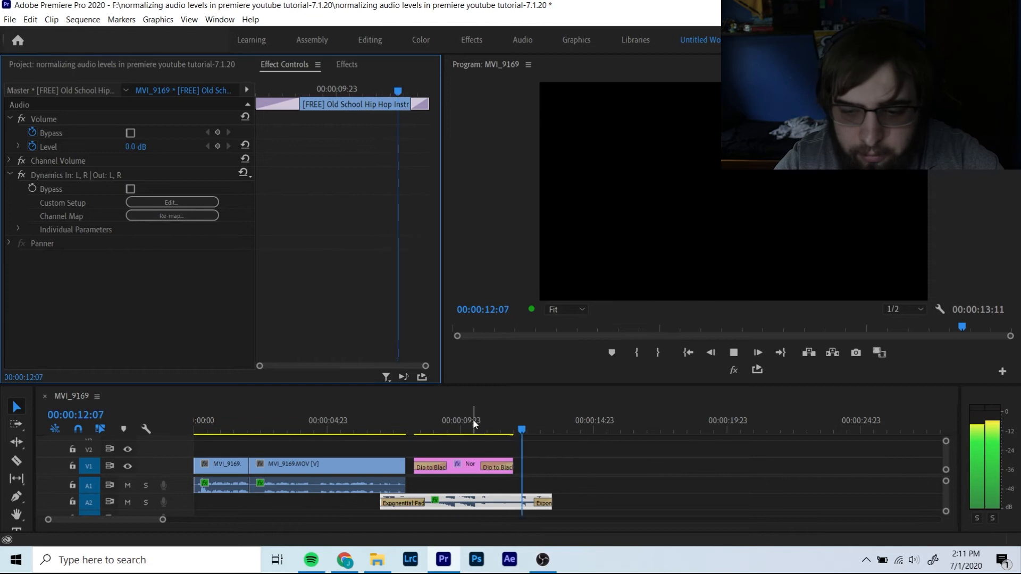
pyautogui.click(477, 410)
pyautogui.press('space')
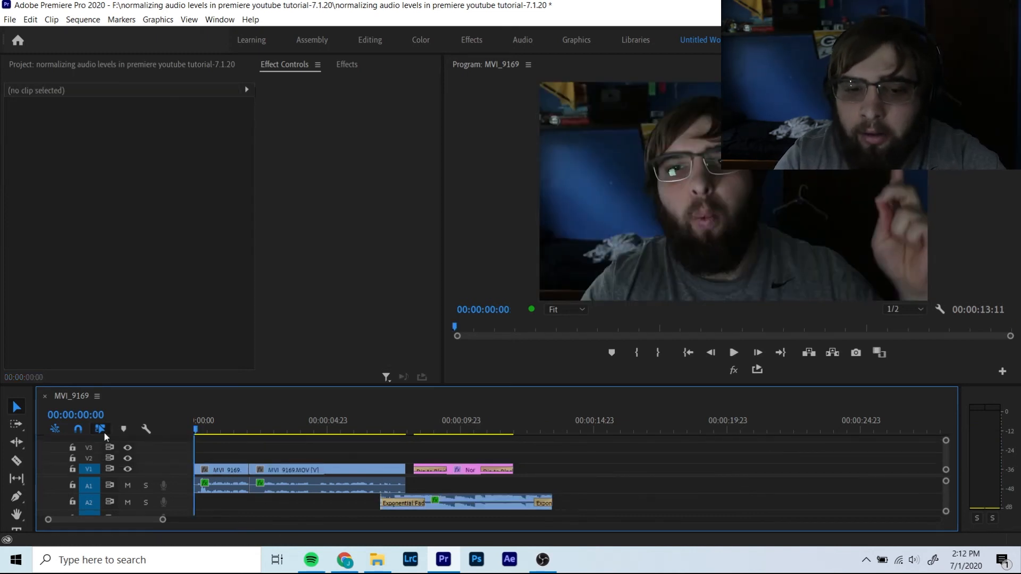
pyautogui.press('space')
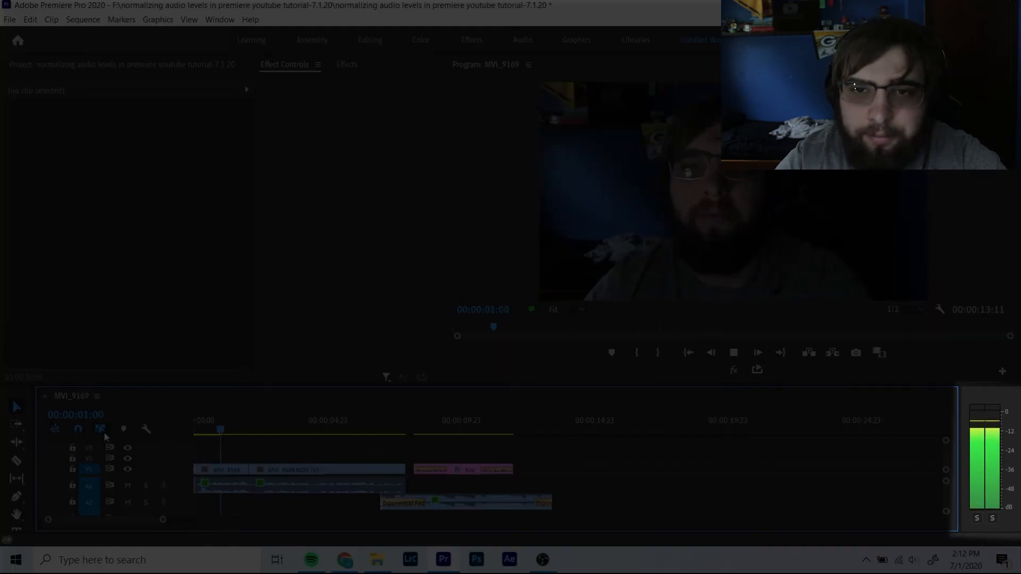